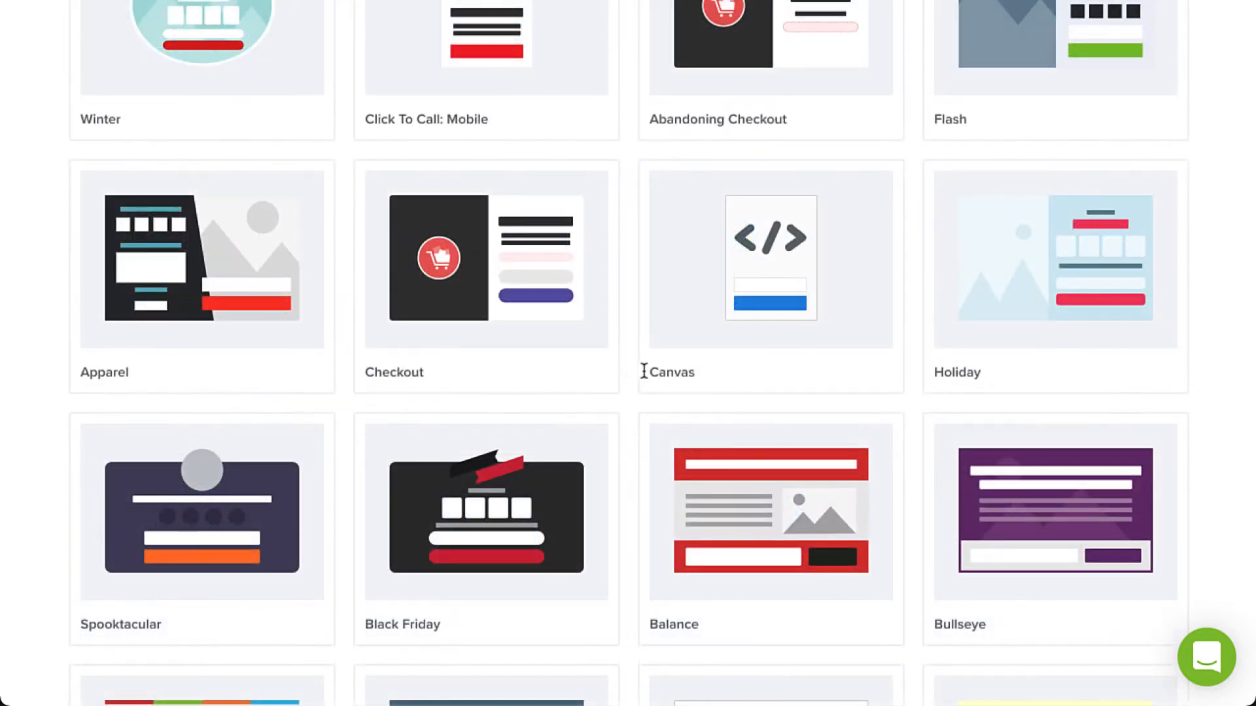
# Create a popup campaign from the Canvas template, named "Newsletter Signup (Custom Design)", for the Simply Natural site and start building.
pyautogui.moveTo(706, 318)
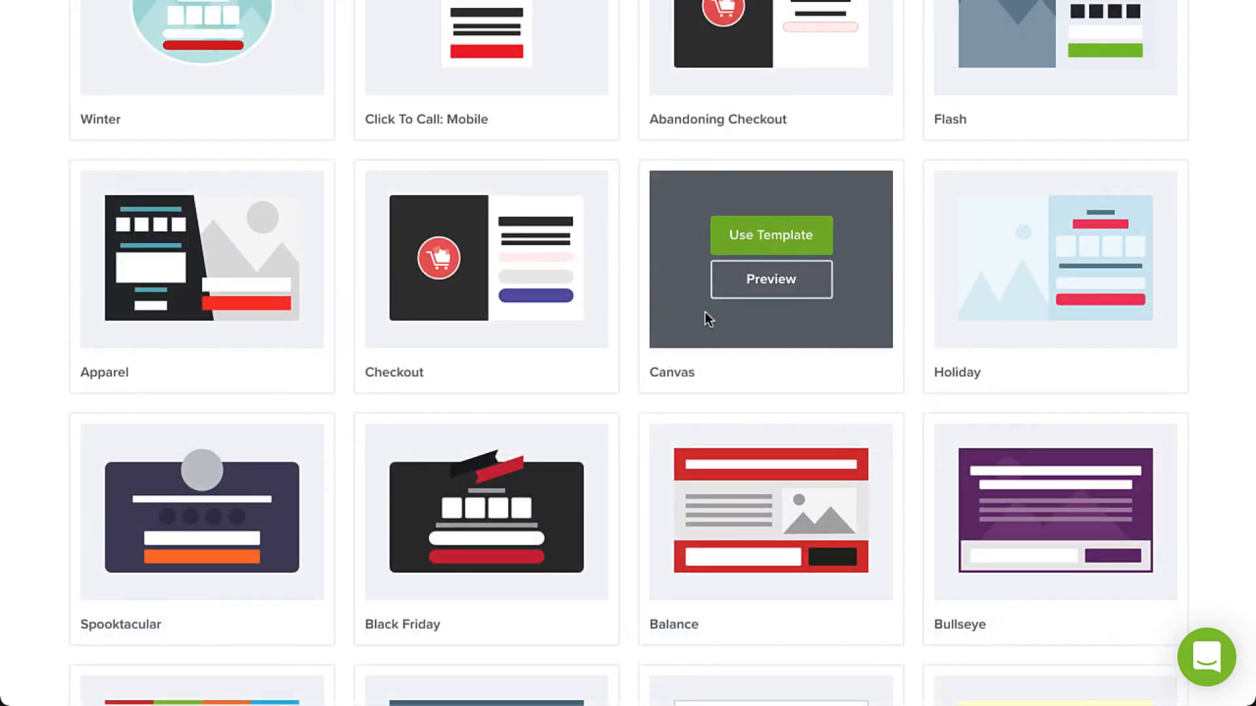
pyautogui.click(741, 246)
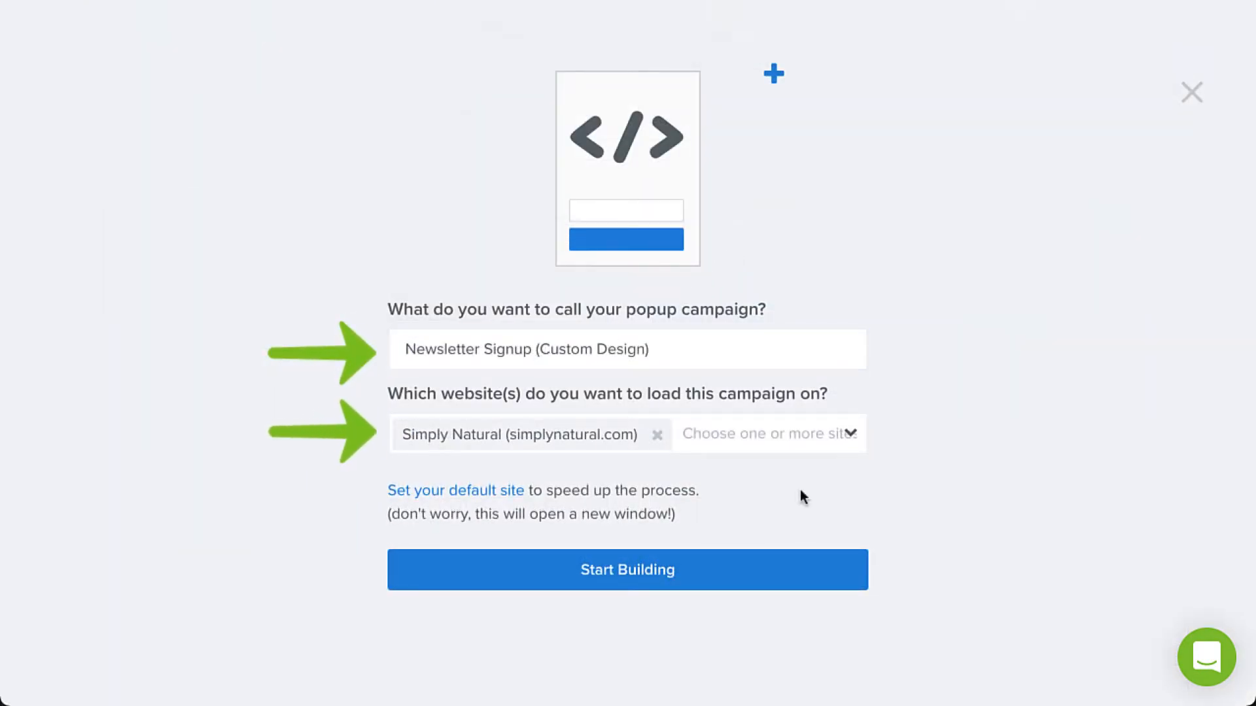
pyautogui.click(780, 563)
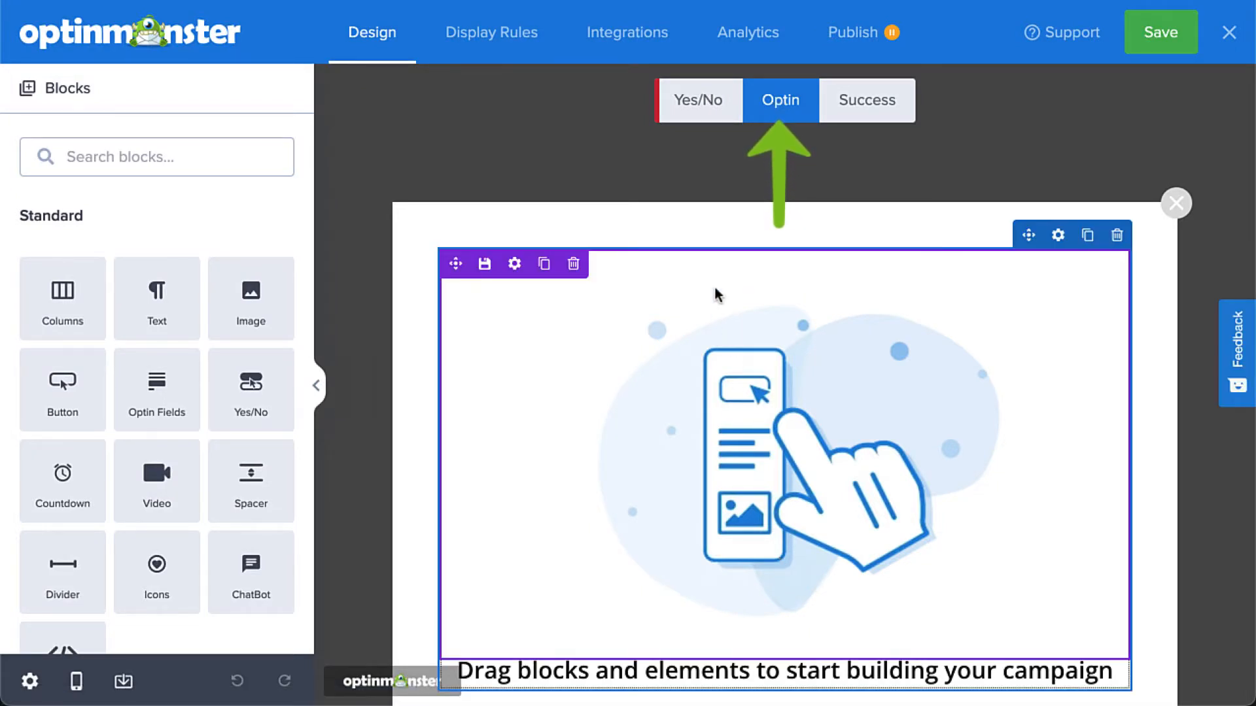
# Check the Yes/No view, return to the Optin view and delete its default column with all the blocks inside.
pyautogui.click(704, 104)
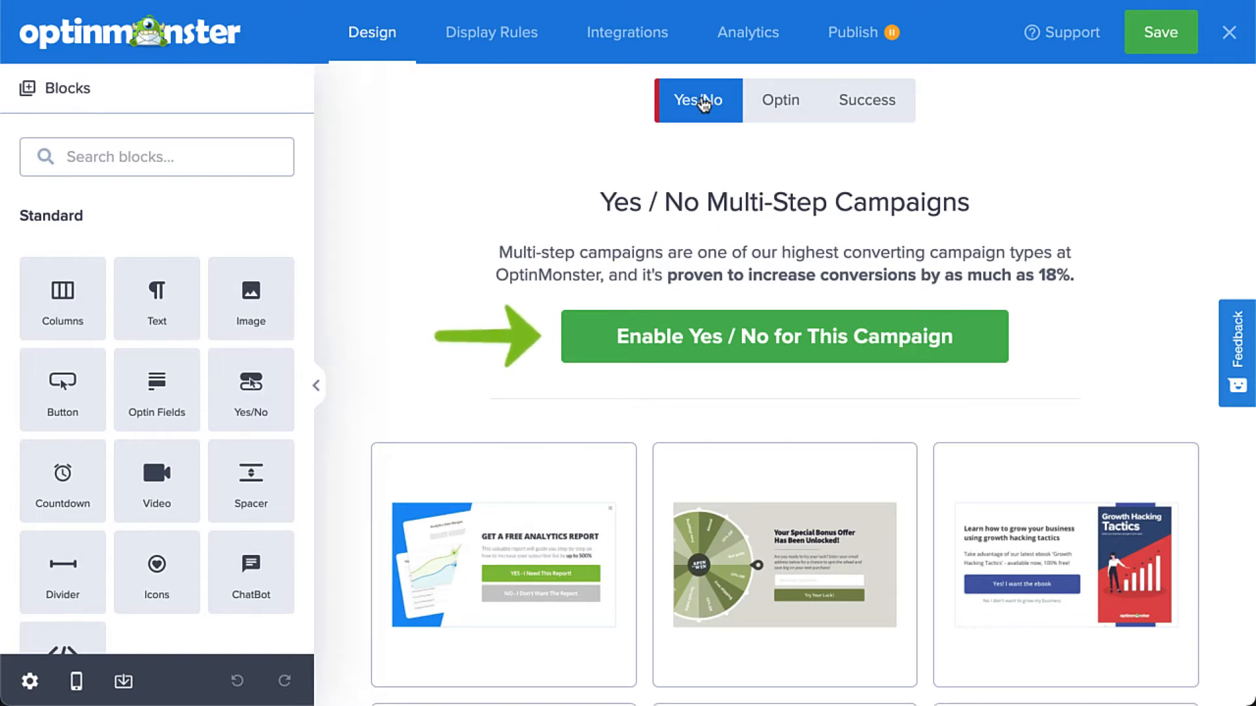
pyautogui.click(775, 106)
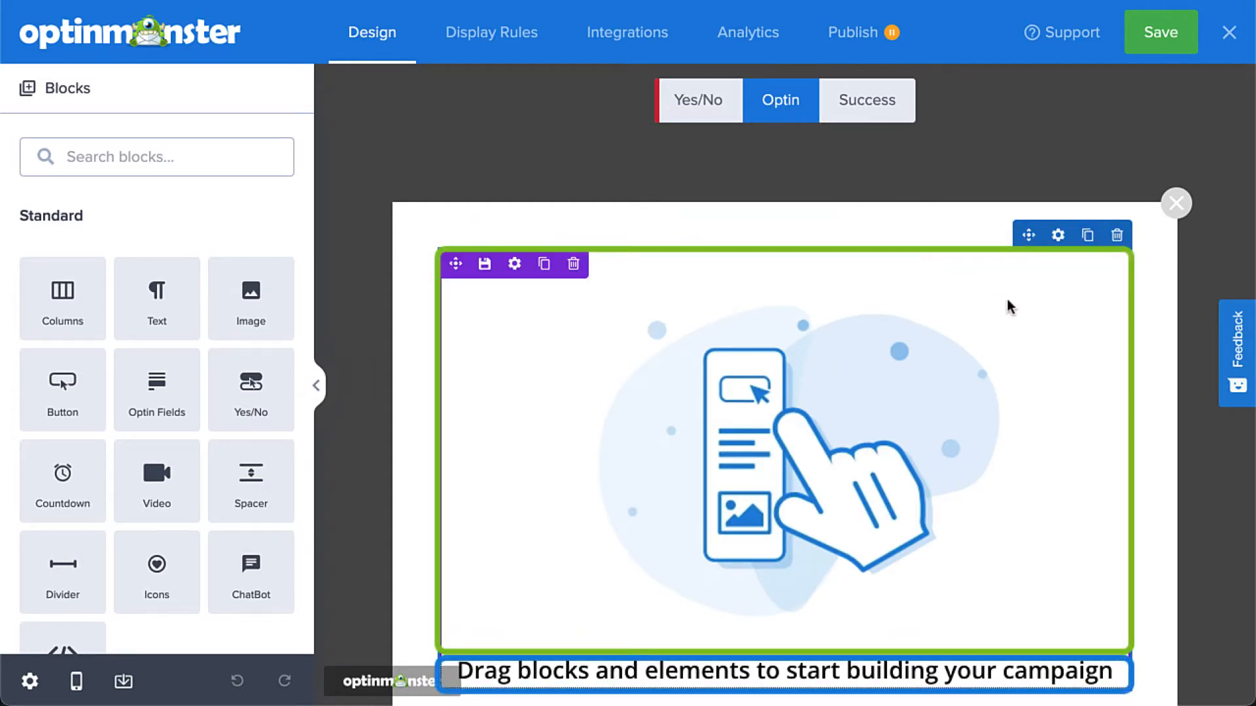
pyautogui.click(1118, 236)
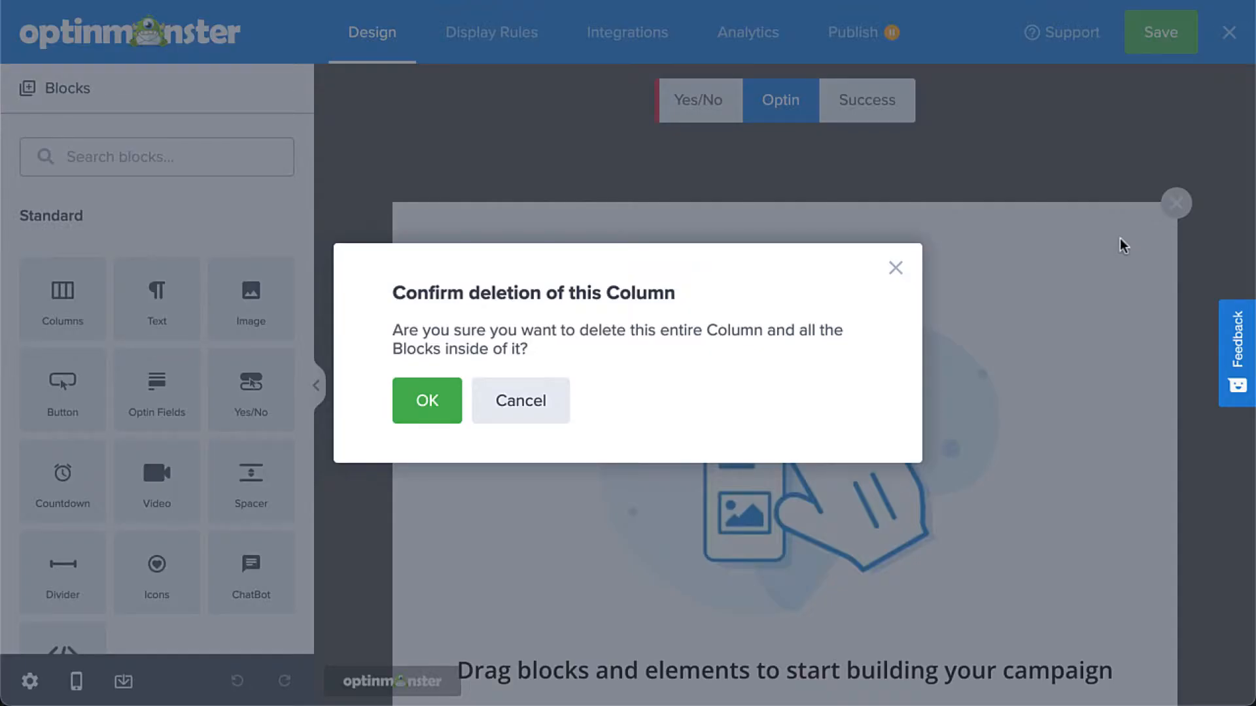
pyautogui.click(429, 419)
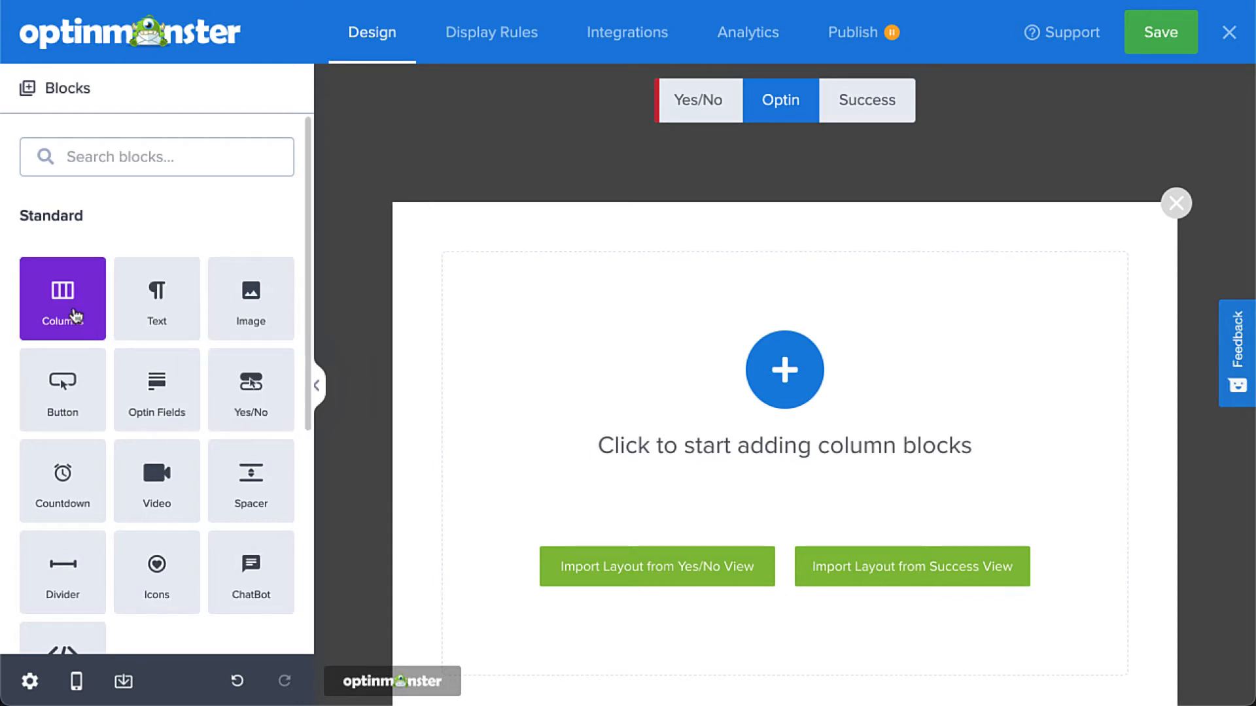
# Add a Columns block with a narrow first and wide second column, and resize them to 35% and 65%.
pyautogui.moveTo(75, 316); pyautogui.dragTo(828, 418)
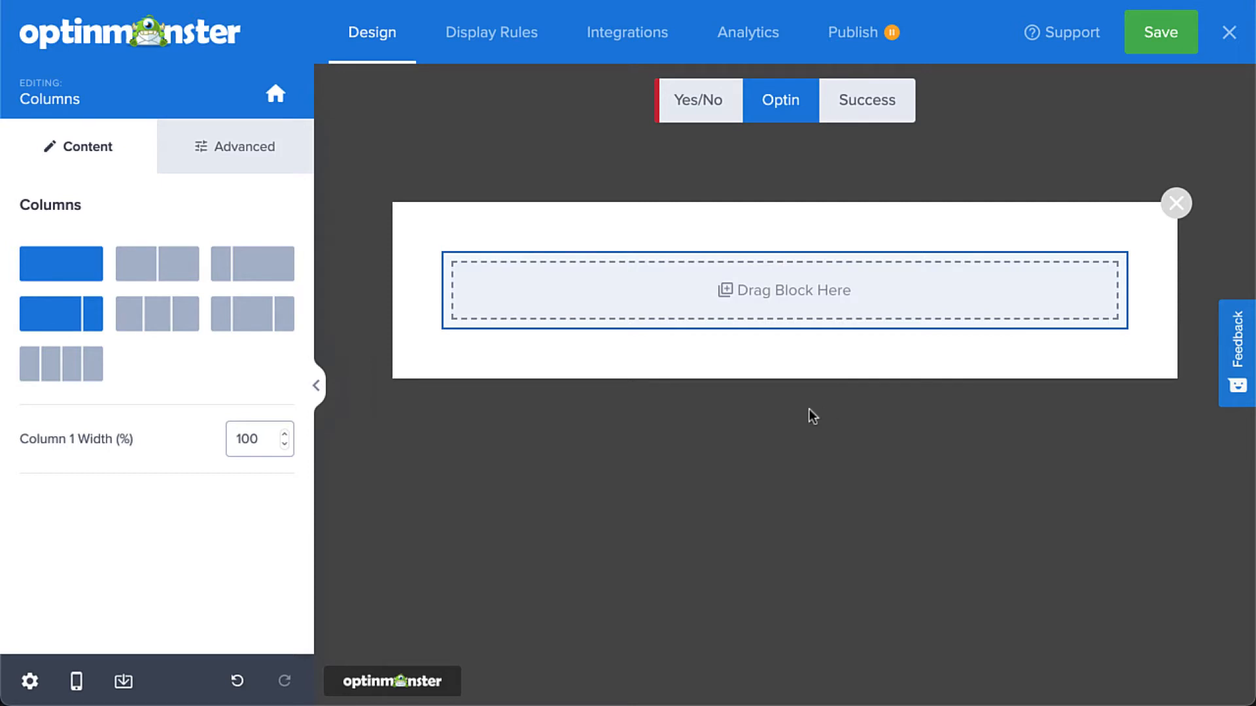
pyautogui.click(288, 274)
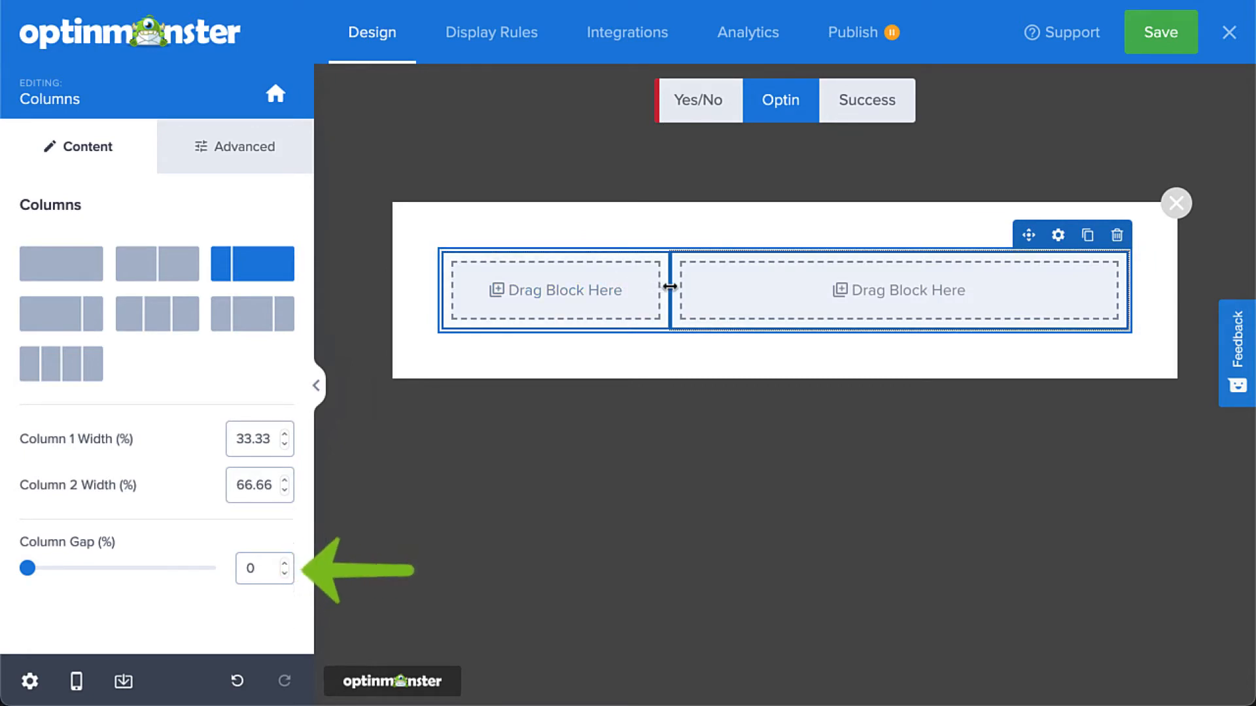
pyautogui.moveTo(665, 285); pyautogui.dragTo(686, 293)
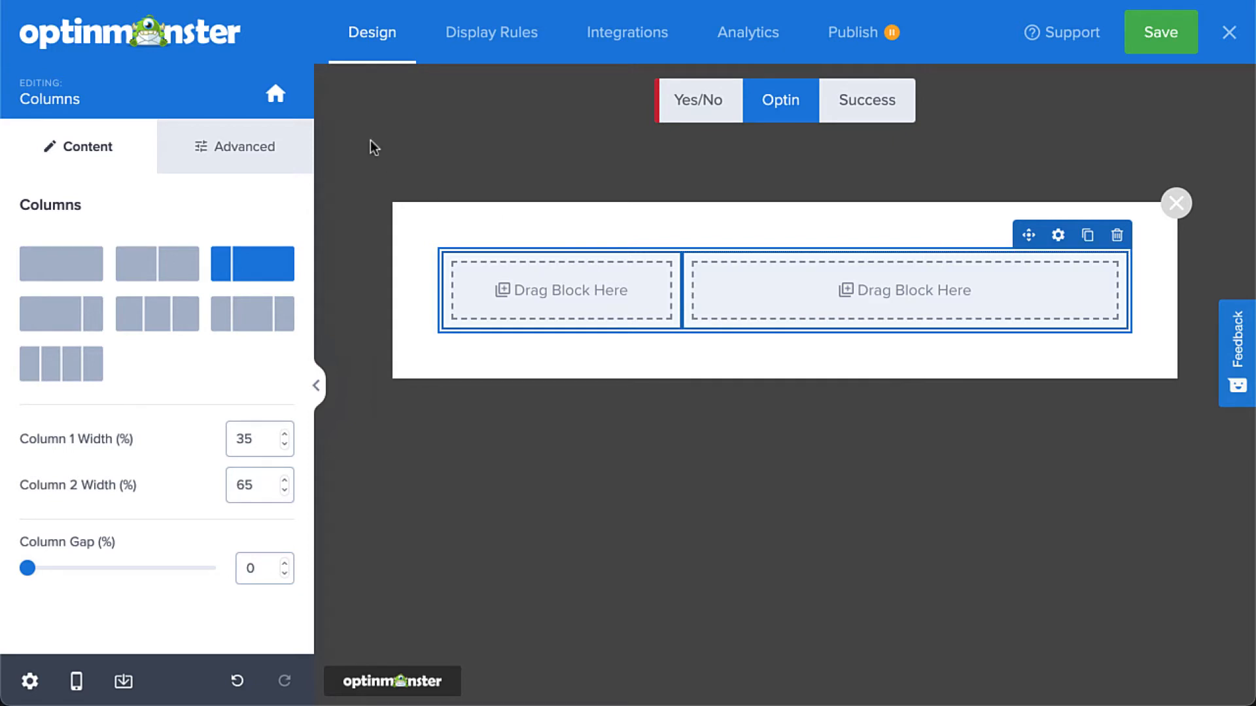
# Add an Image block to the narrow first column of the Optin view.
pyautogui.click(276, 94)
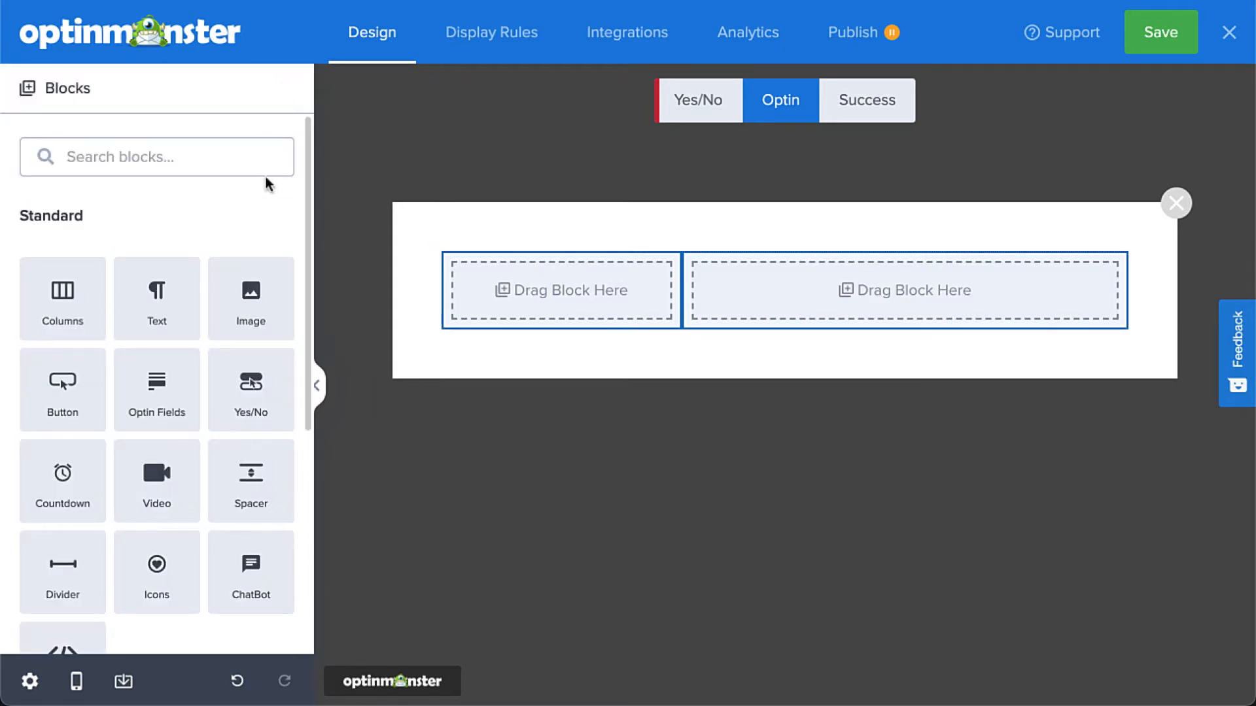
pyautogui.moveTo(254, 290); pyautogui.dragTo(499, 292)
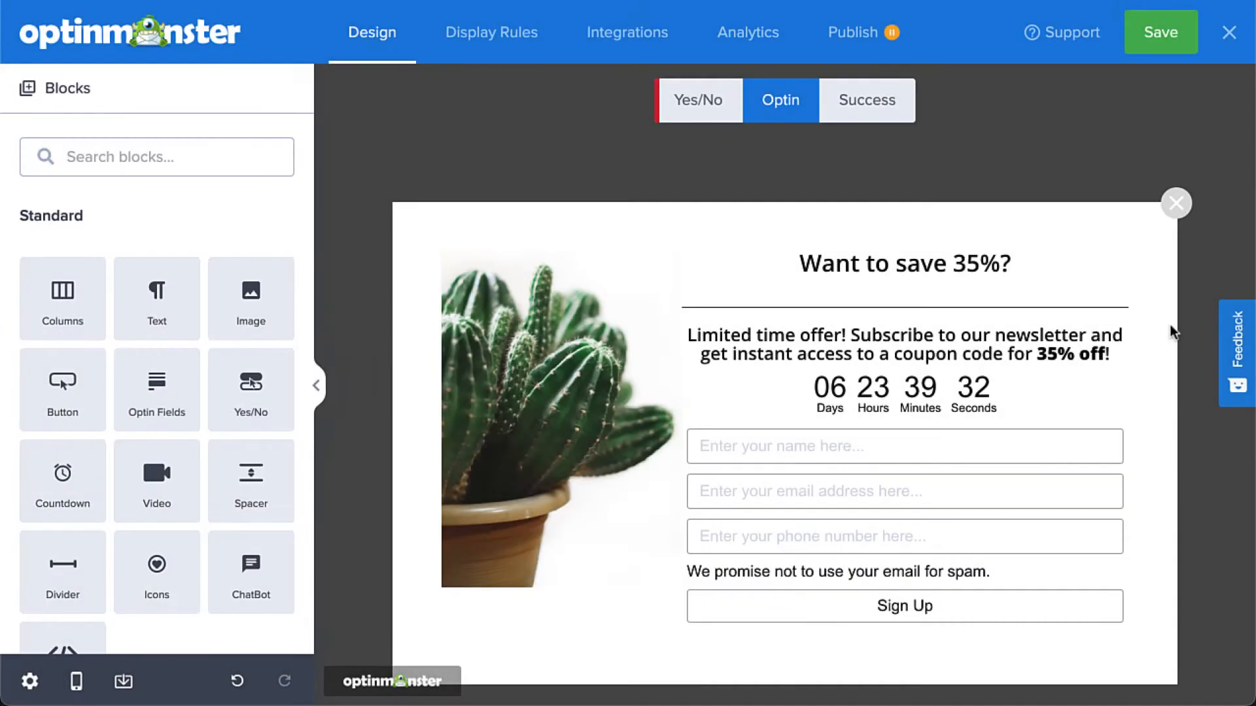
# Review the settings of the countdown block and the name field in the Optin Fields block.
pyautogui.click(1071, 401)
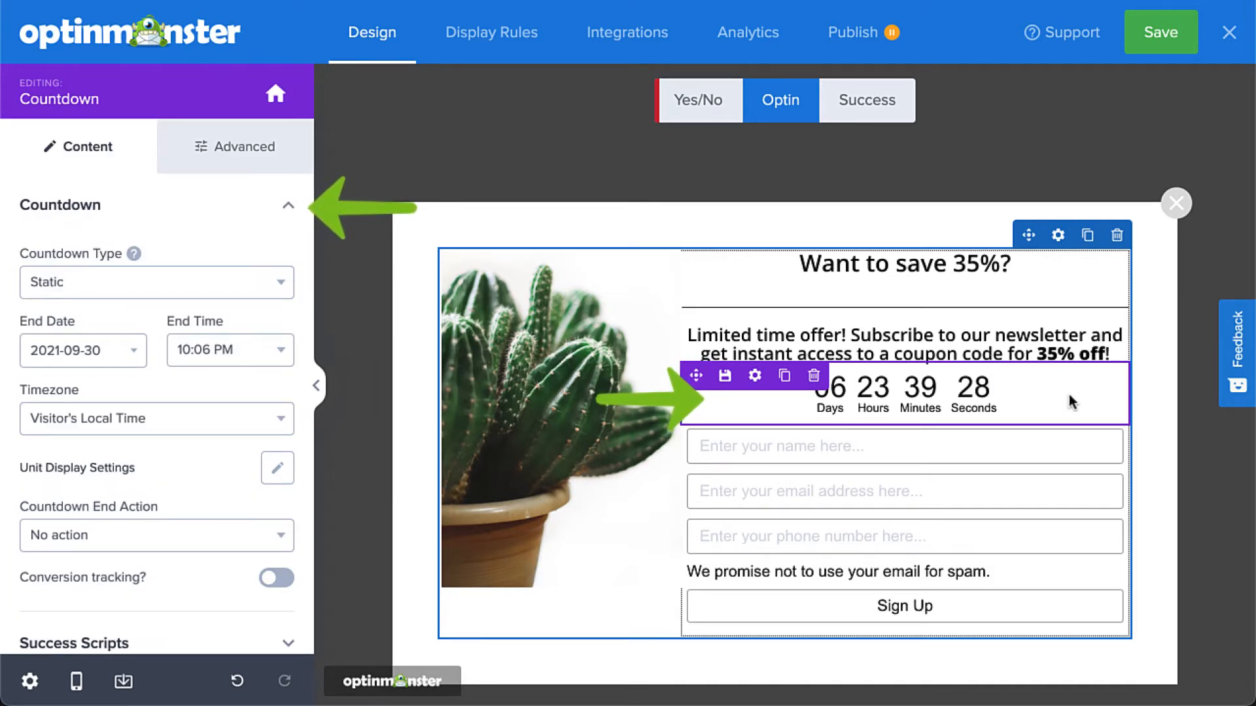
pyautogui.click(1057, 446)
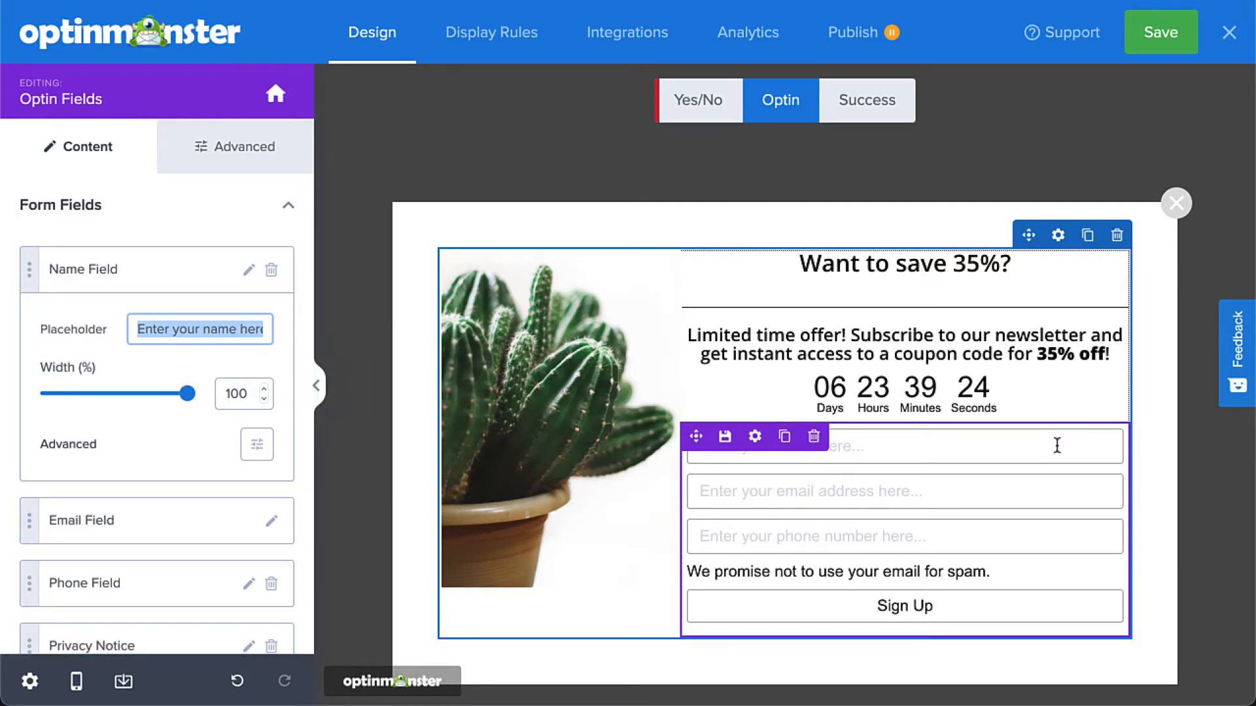
# Set the click action of the Optin form's submit button to "Go to a view".
pyautogui.click(1054, 612)
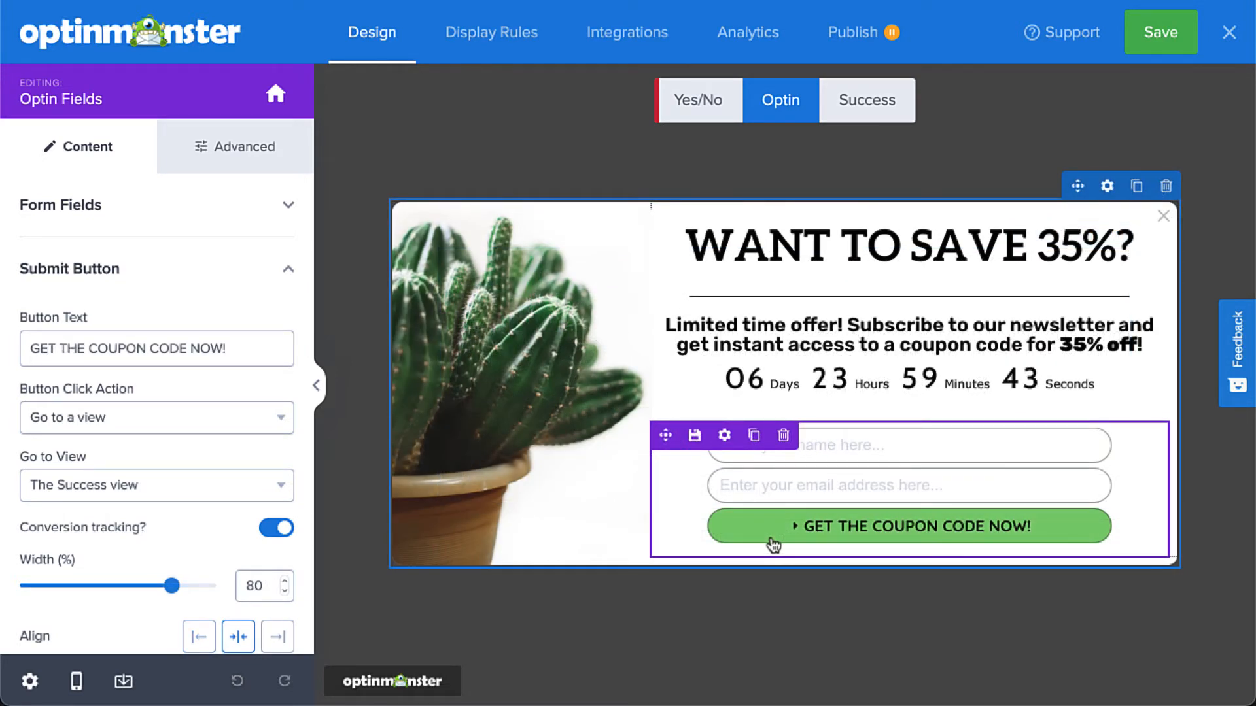
pyautogui.click(271, 426)
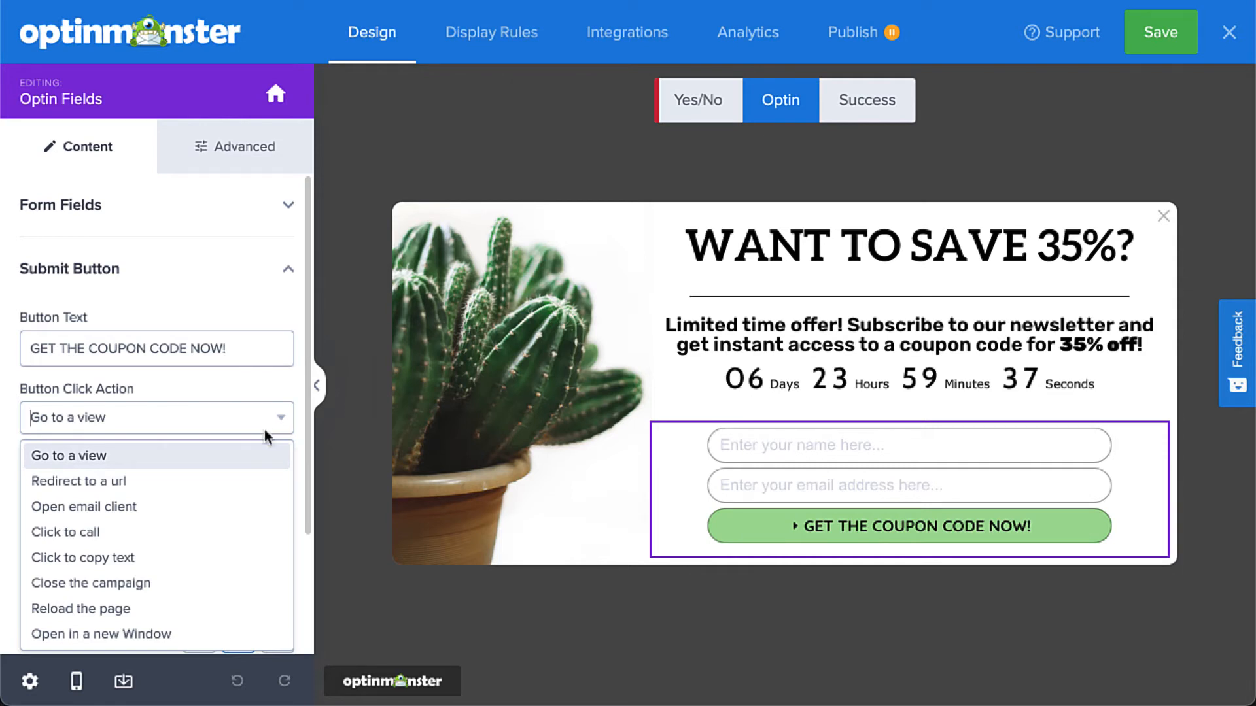
pyautogui.click(262, 451)
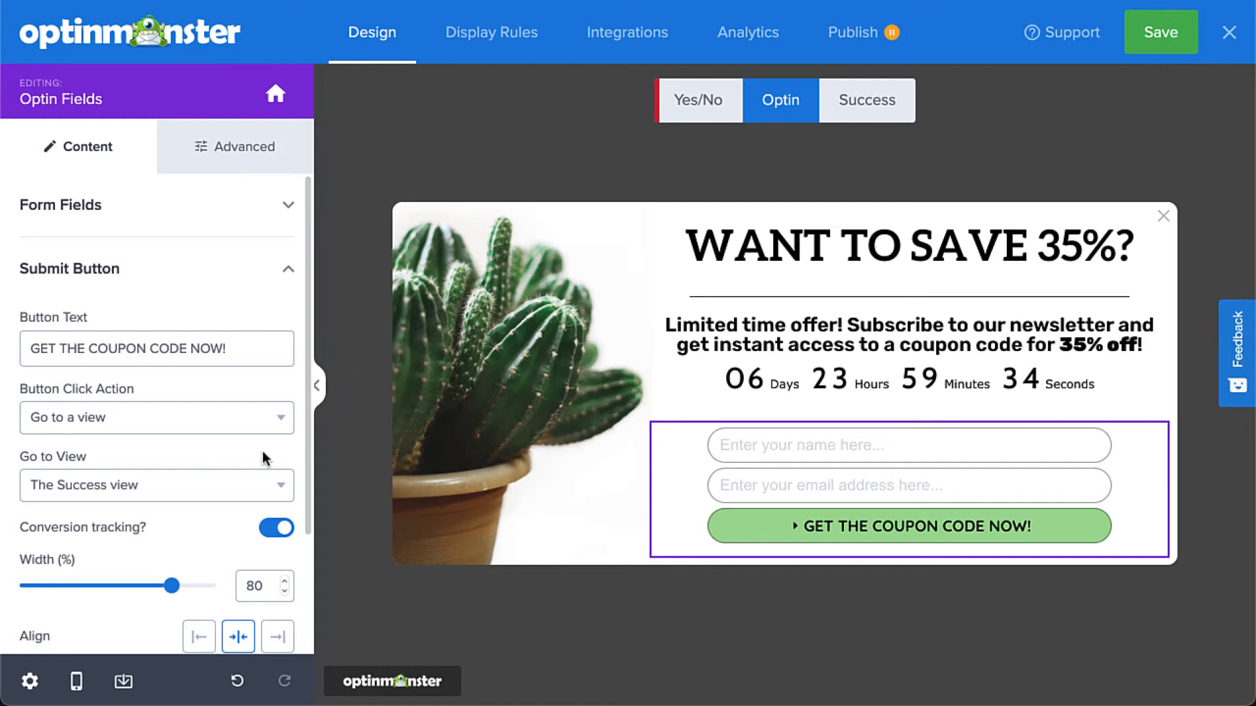
# Import the Optin view's layout into the Success view and select its limited-time offer text for editing.
pyautogui.click(846, 111)
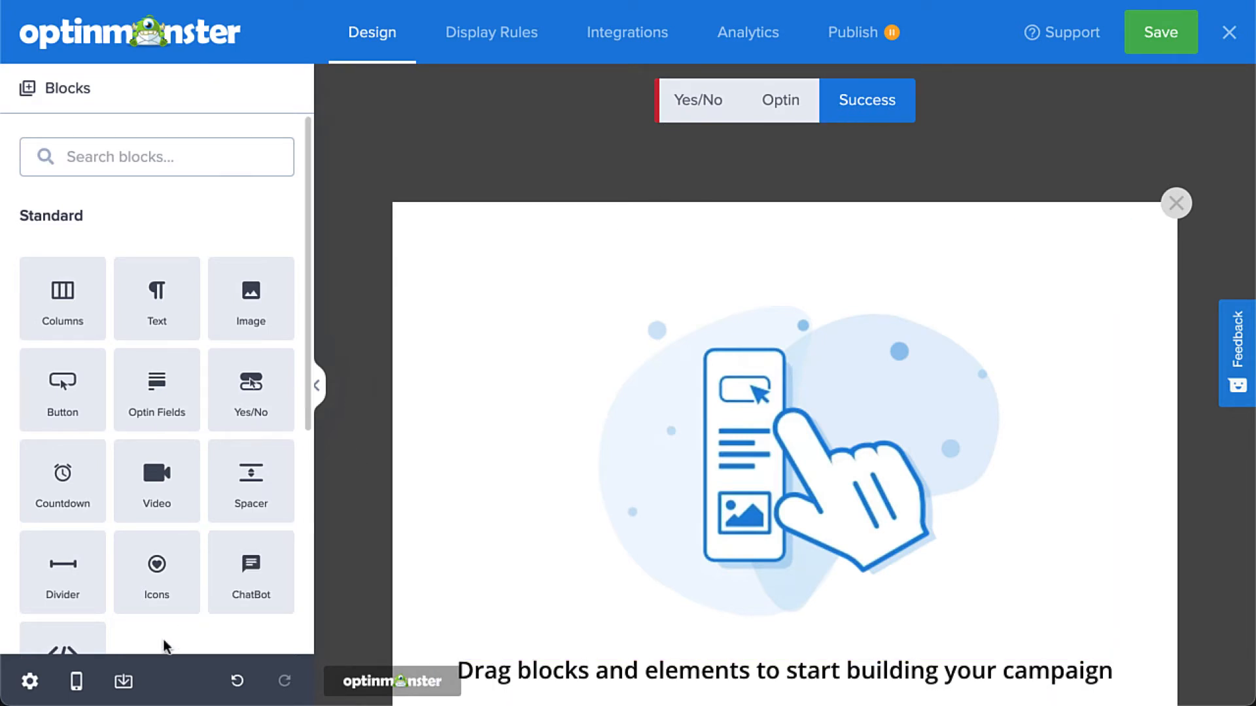
pyautogui.click(123, 682)
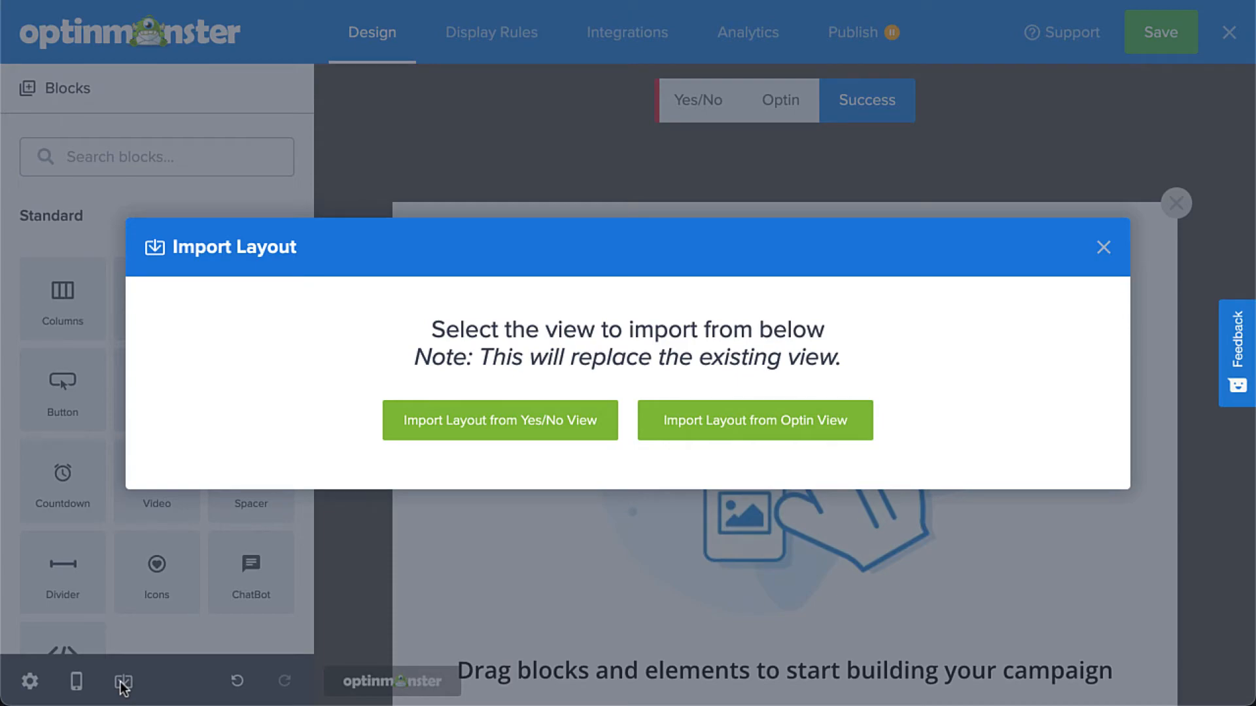
pyautogui.click(661, 429)
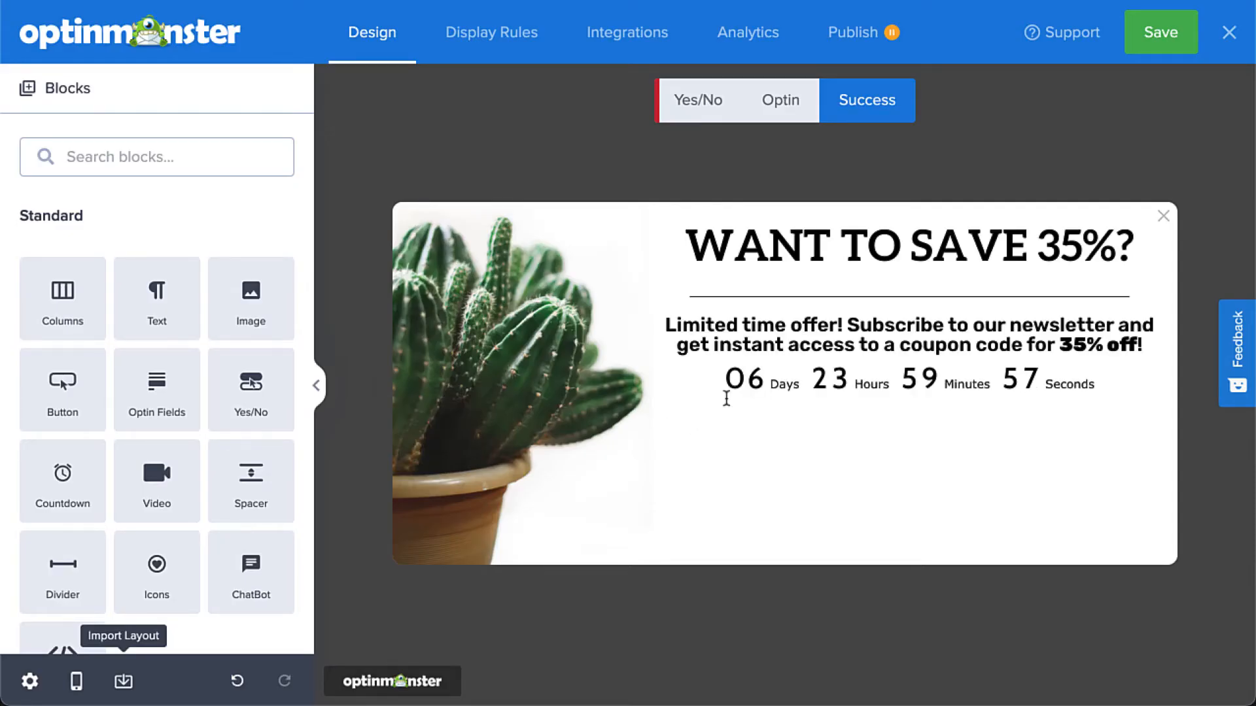
pyautogui.click(783, 329)
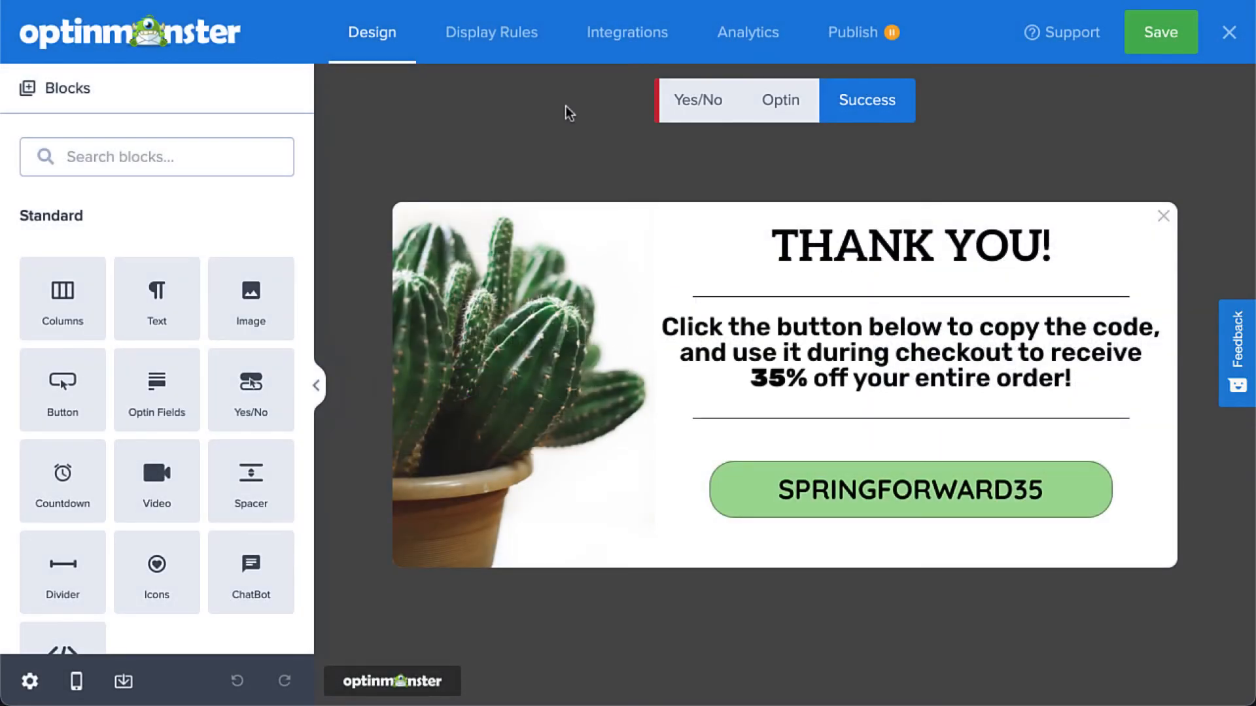
# Open the default ruleset's display conditions and bring up the condition choices for the "current URL path" rule.
pyautogui.click(520, 40)
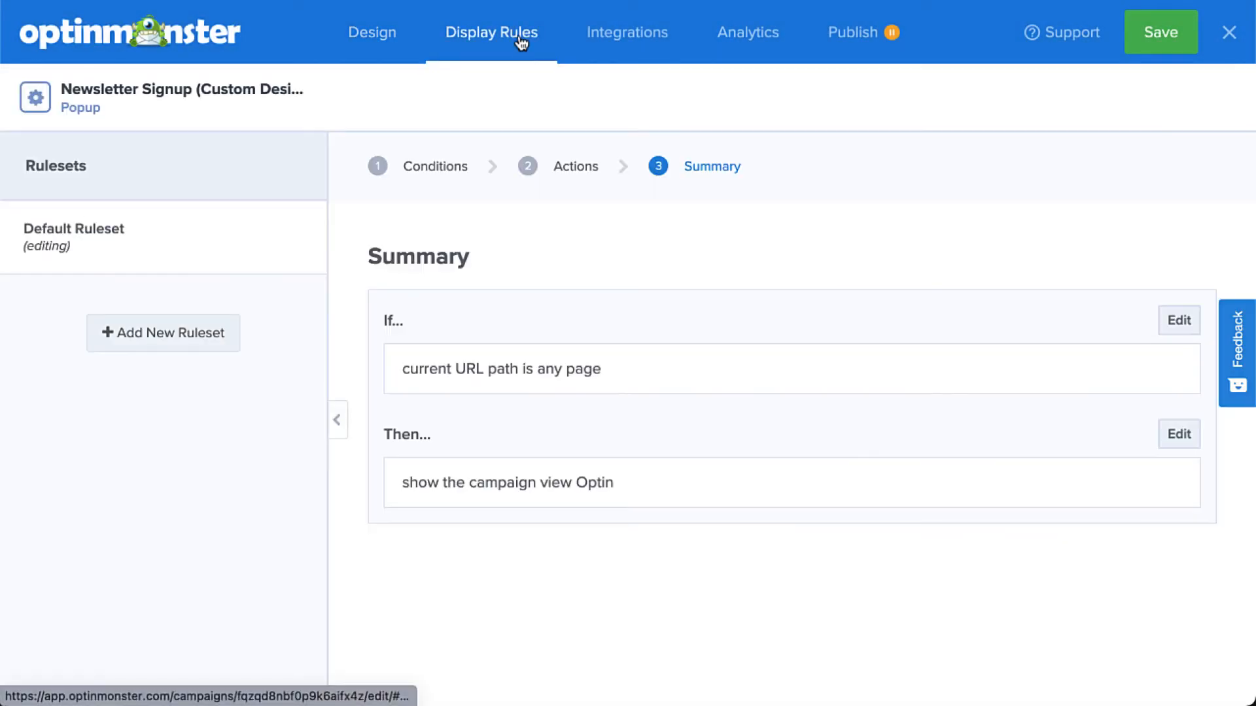
pyautogui.click(450, 168)
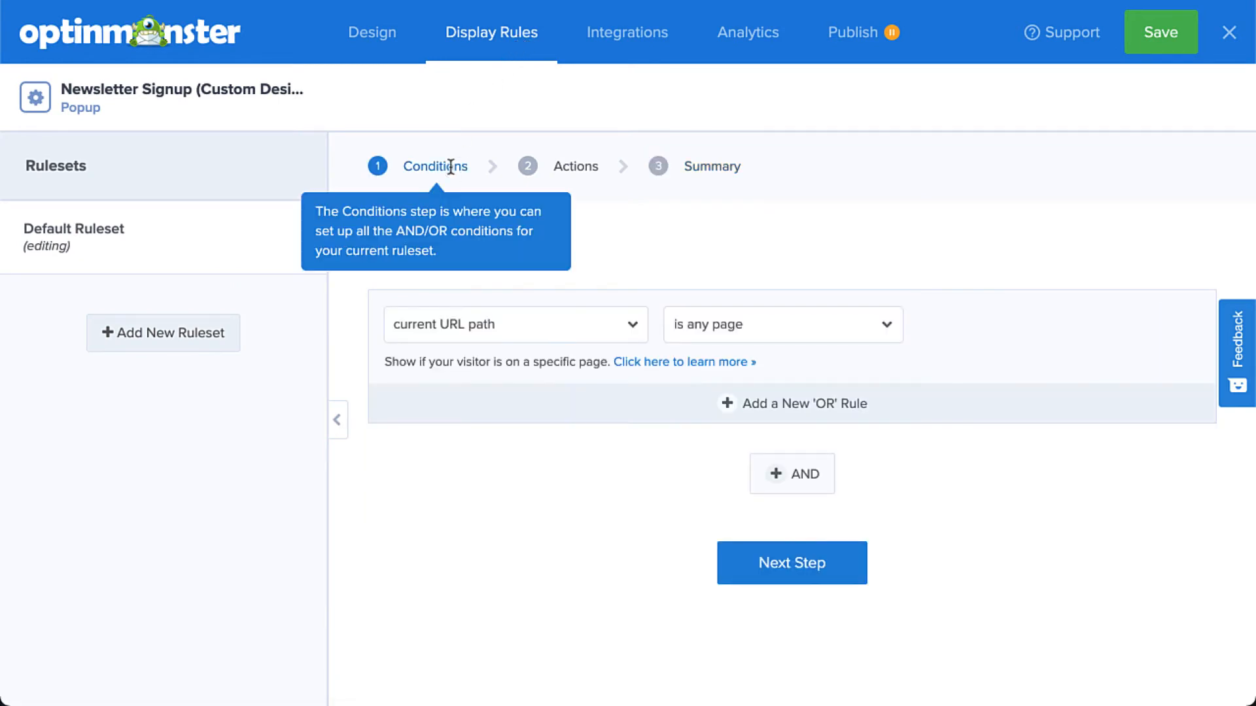
pyautogui.click(465, 324)
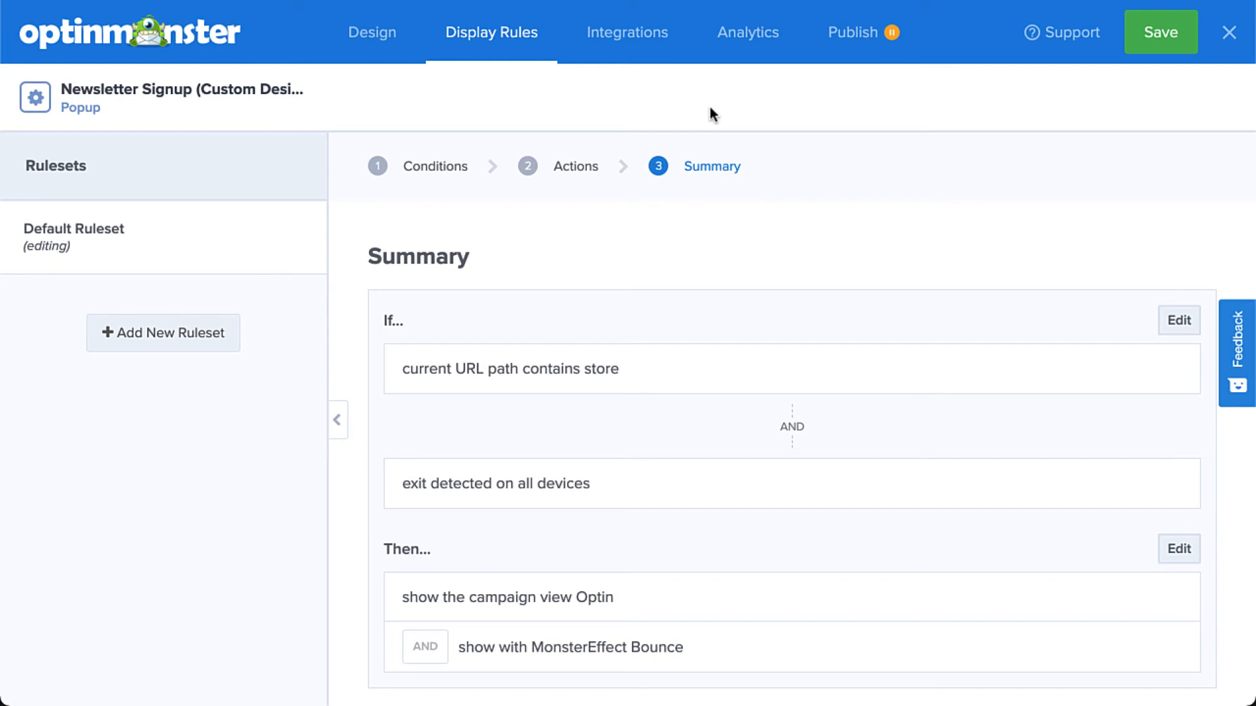
# Add a new integration to the campaign with Monster Leads as the email provider.
pyautogui.click(645, 51)
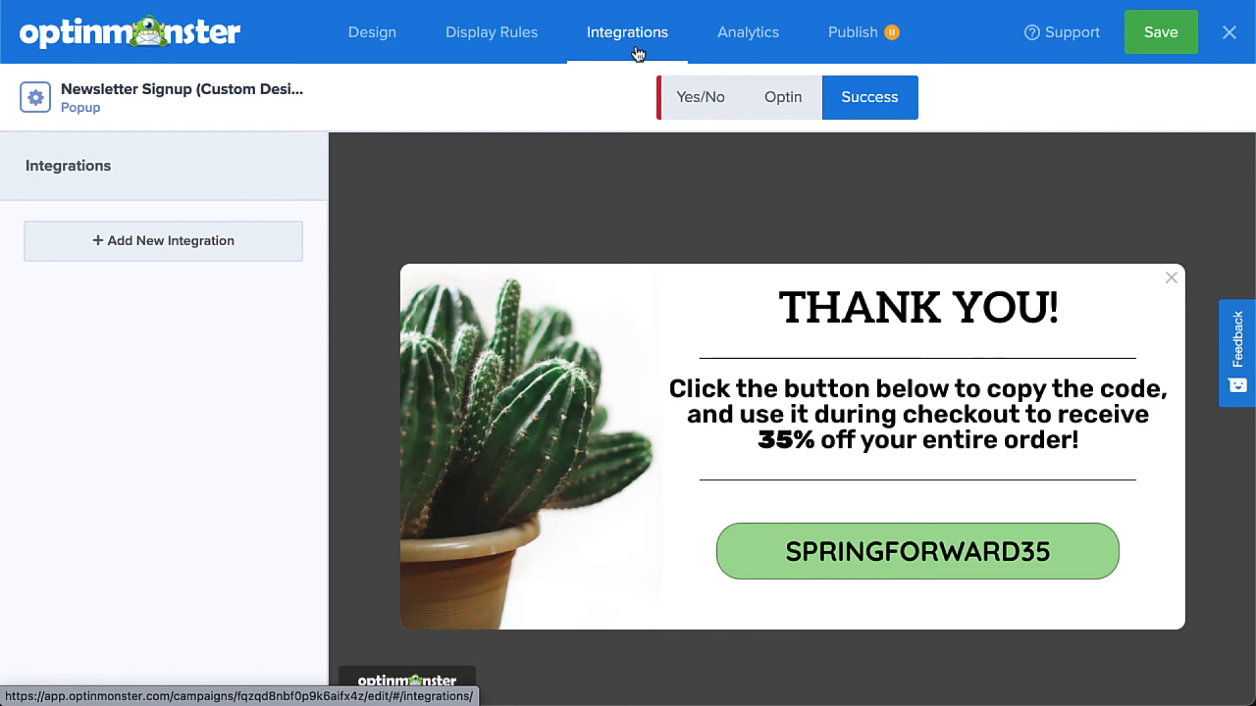
pyautogui.click(290, 247)
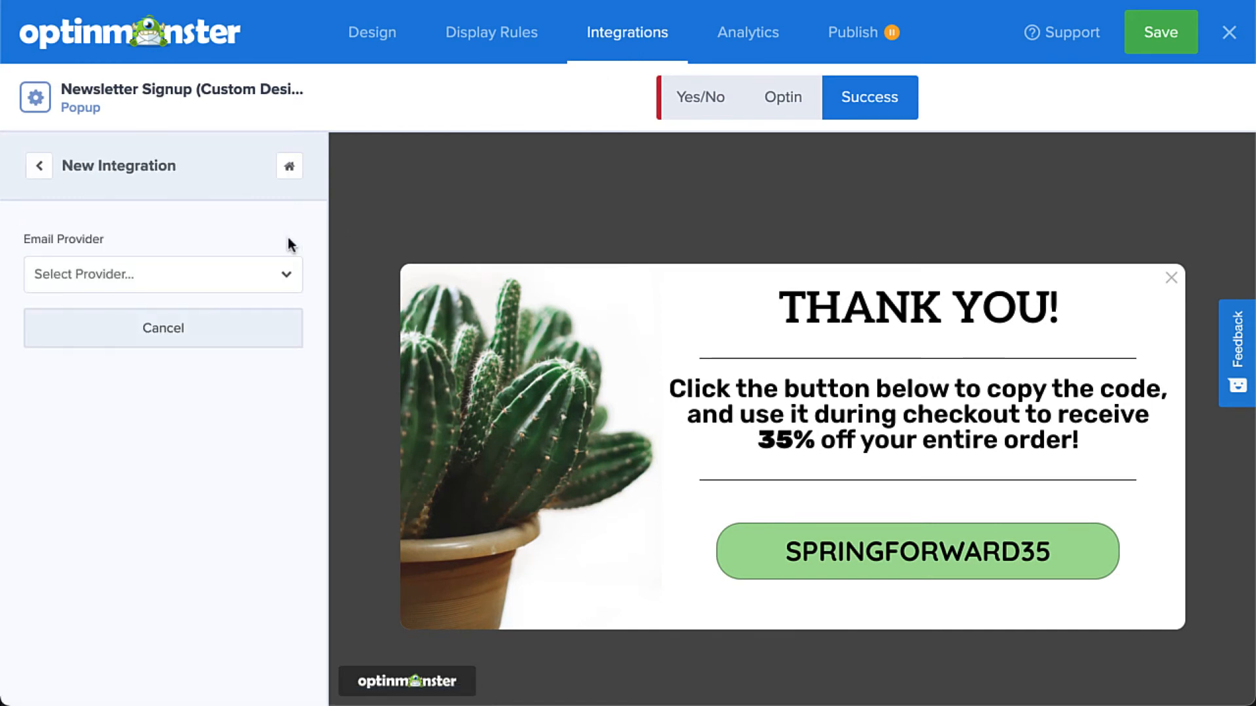
pyautogui.click(270, 276)
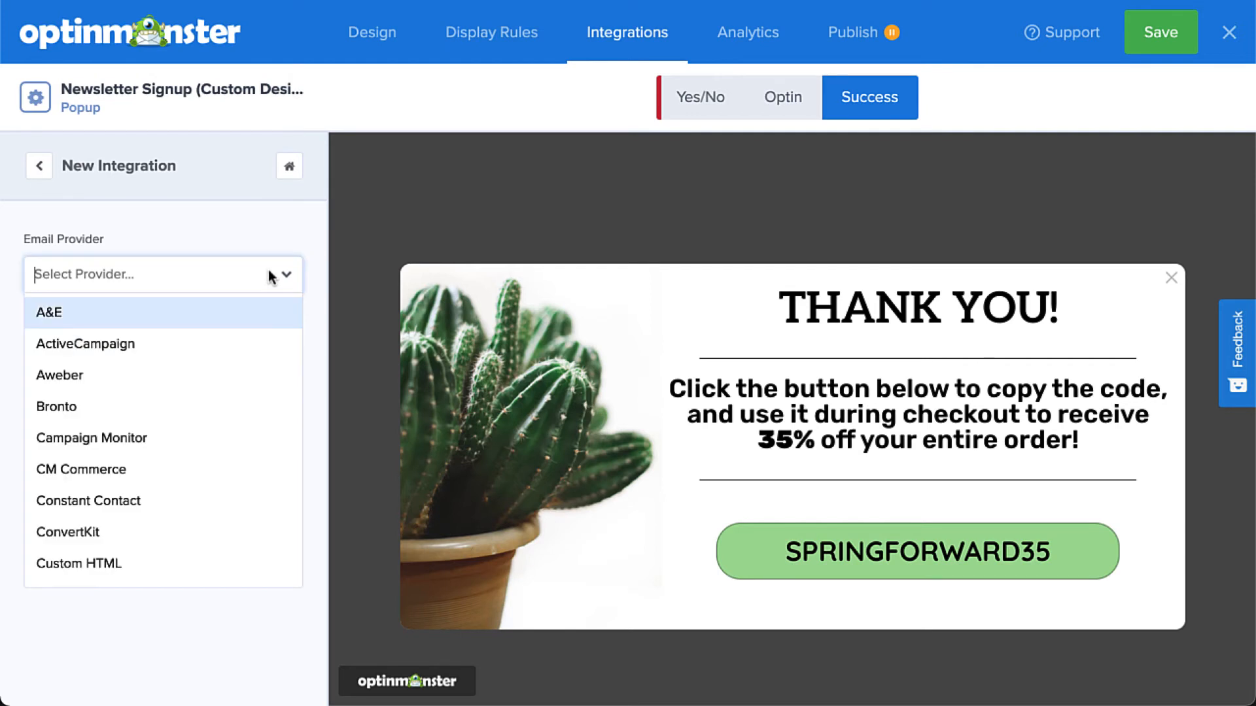
pyautogui.scroll(-10, 265, 314)
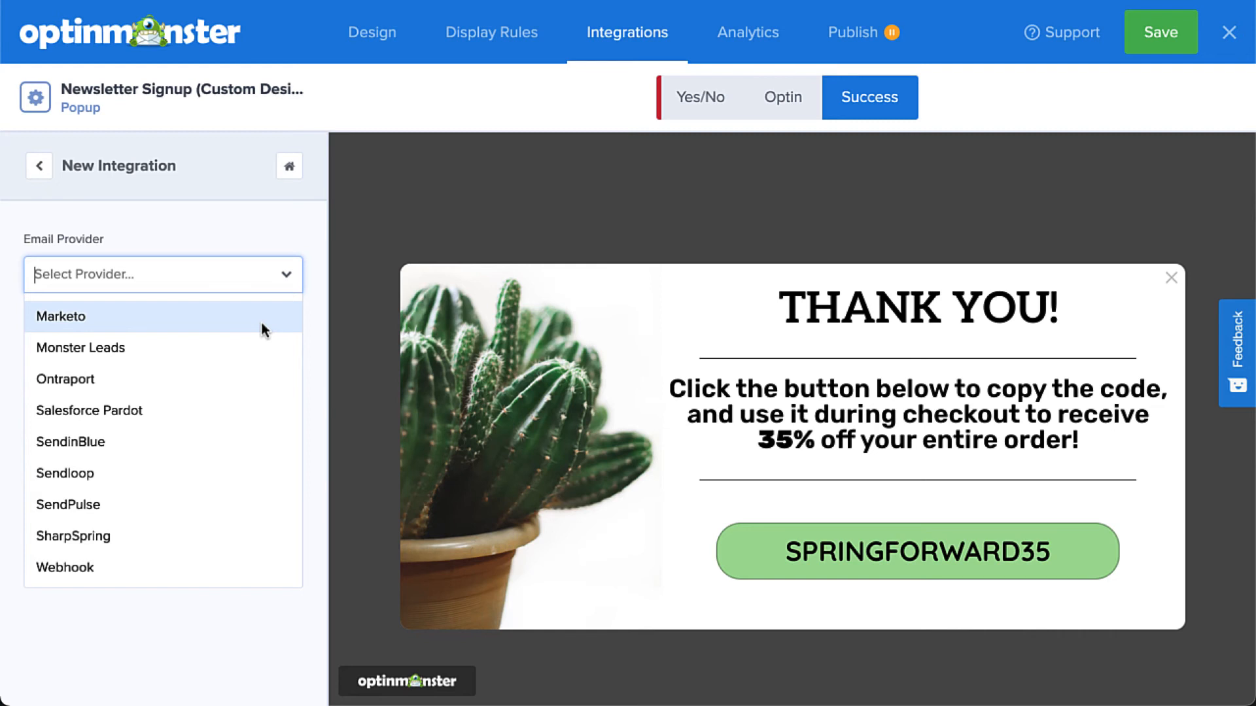
pyautogui.click(252, 346)
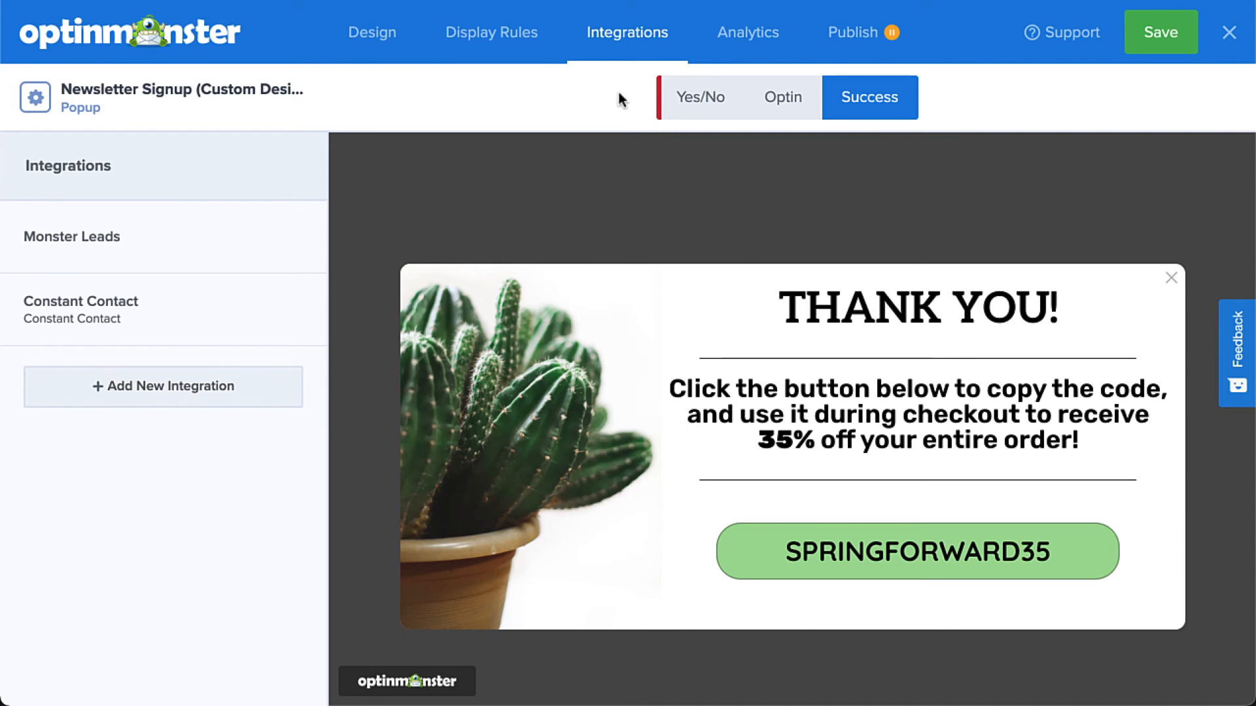
# Set the campaign's publish status to Publish and save the campaign.
pyautogui.click(836, 32)
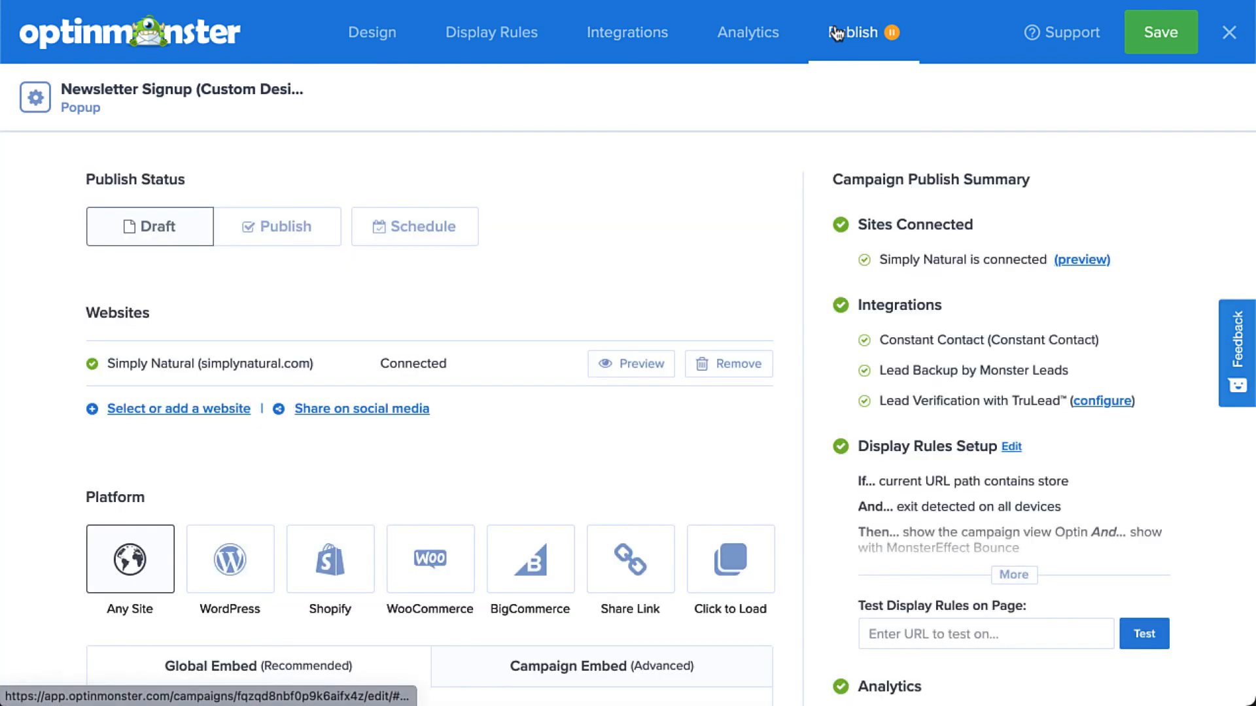
pyautogui.click(338, 227)
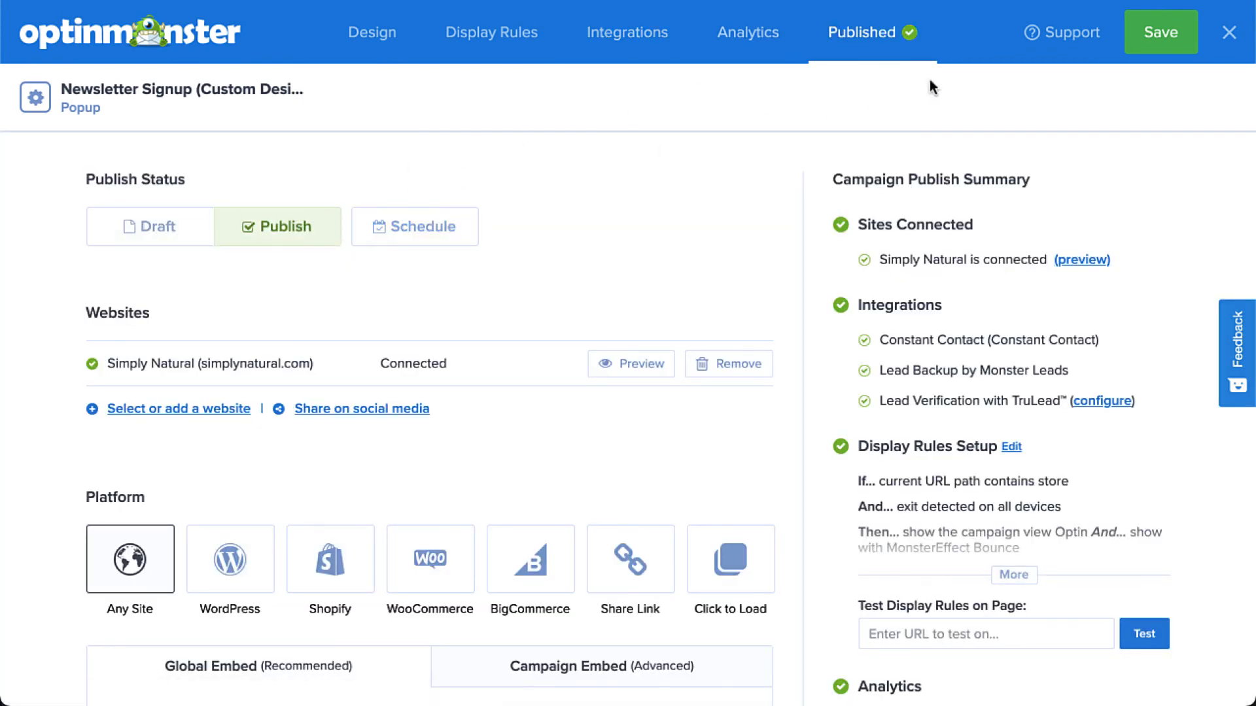
pyautogui.click(1142, 40)
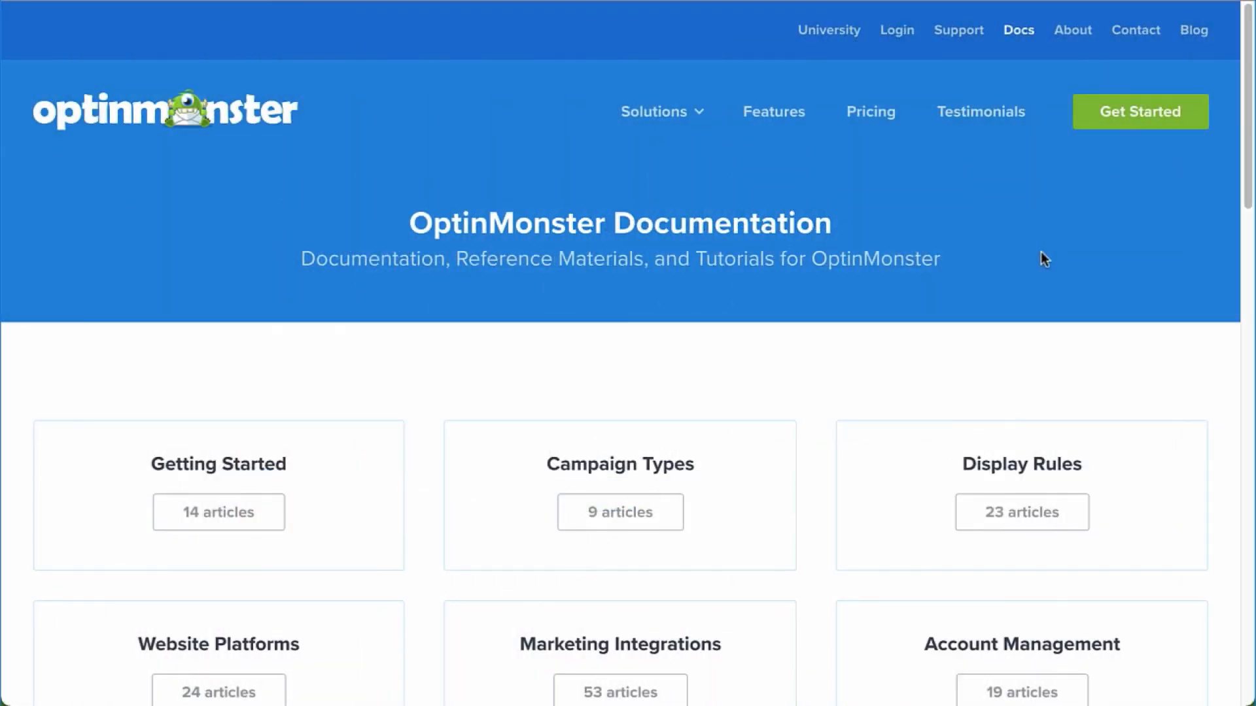
pyautogui.scroll(-7, 1041, 260)
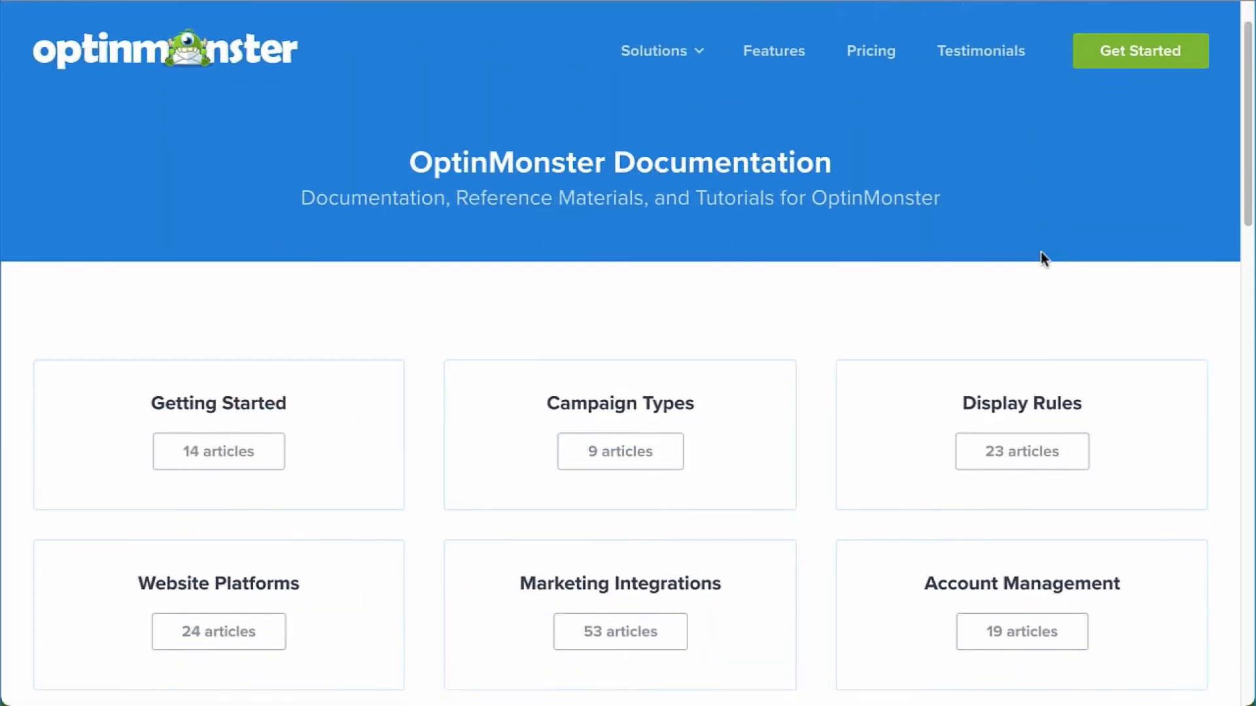